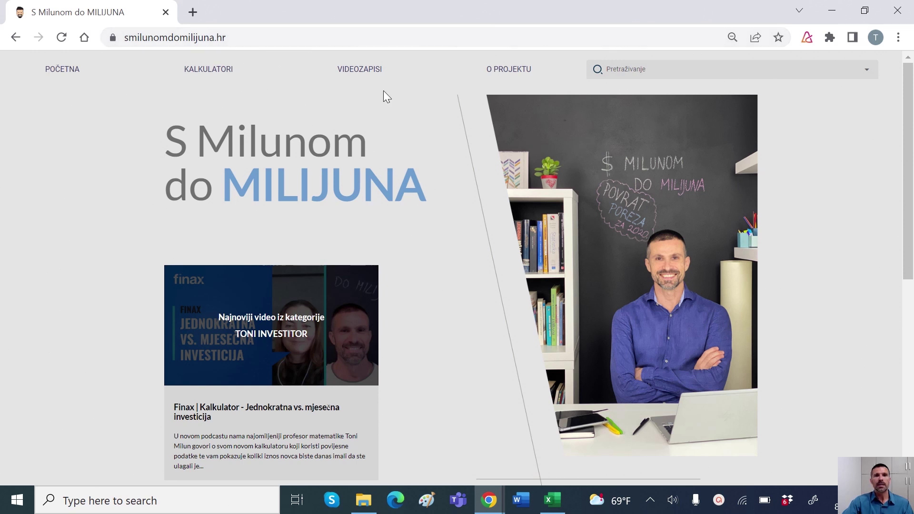
Step: Open the video "Kreditni kalkulator - promjena kamatne stope" from the "Sve o kreditima" playlist in the KREDITI video category
click(364, 72)
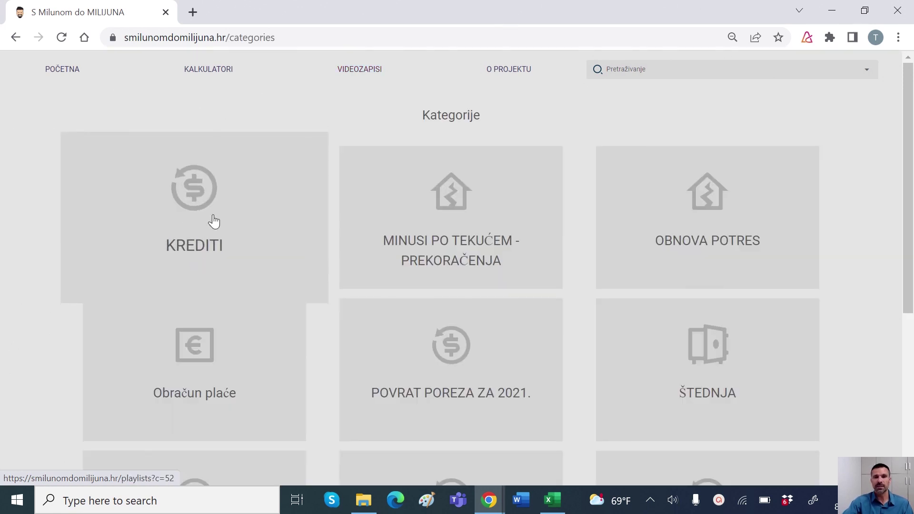
click(214, 220)
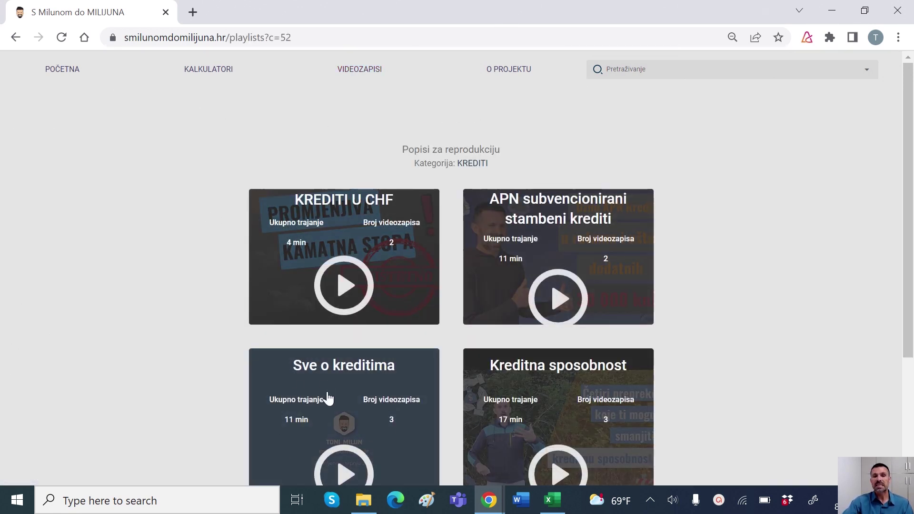
click(346, 406)
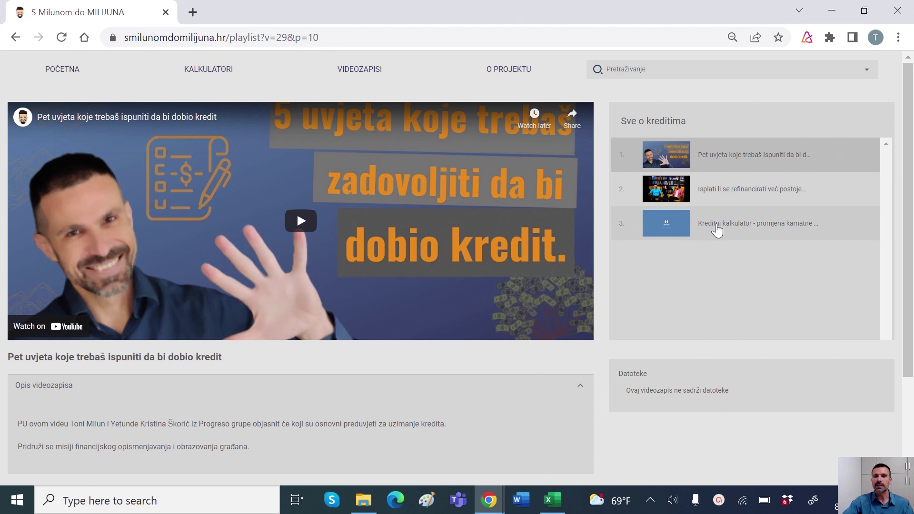
click(717, 230)
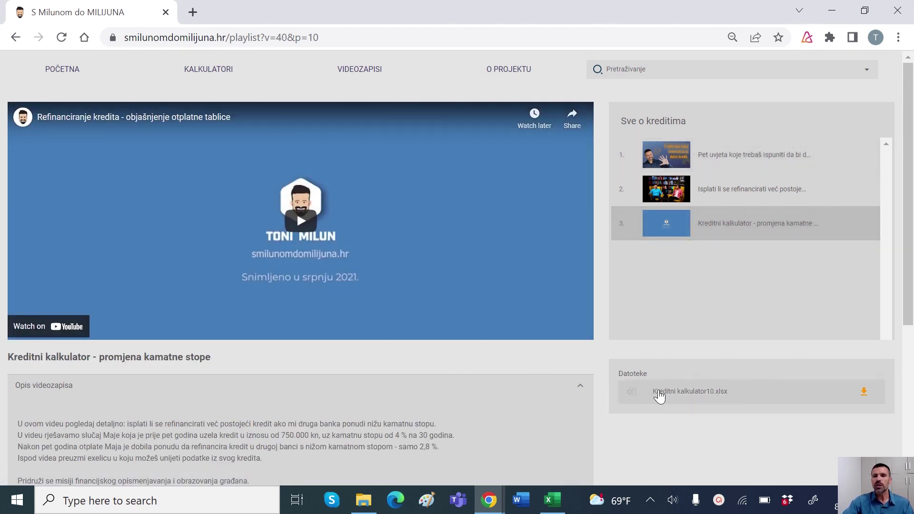
Step: Download Kreditni kalkulator10.xlsx, open it in Excel and go through its yellow input cells B10 to B12
click(864, 394)
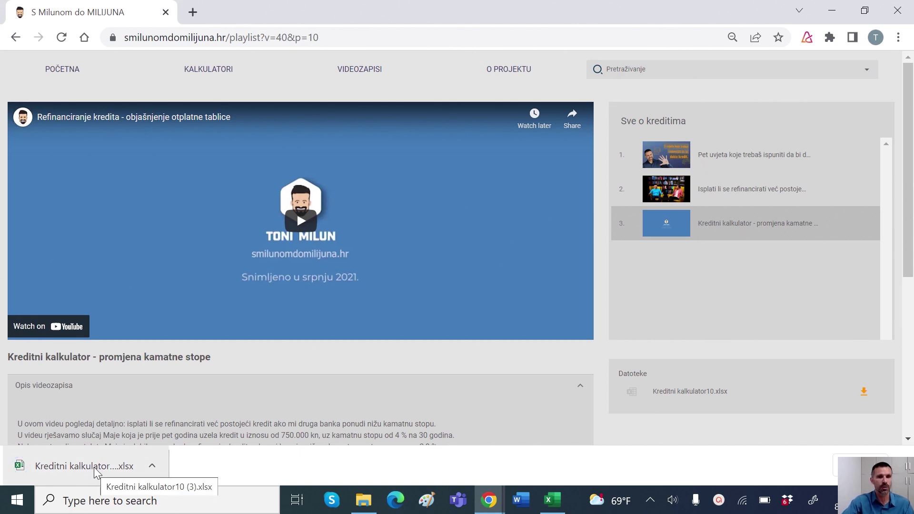
click(96, 472)
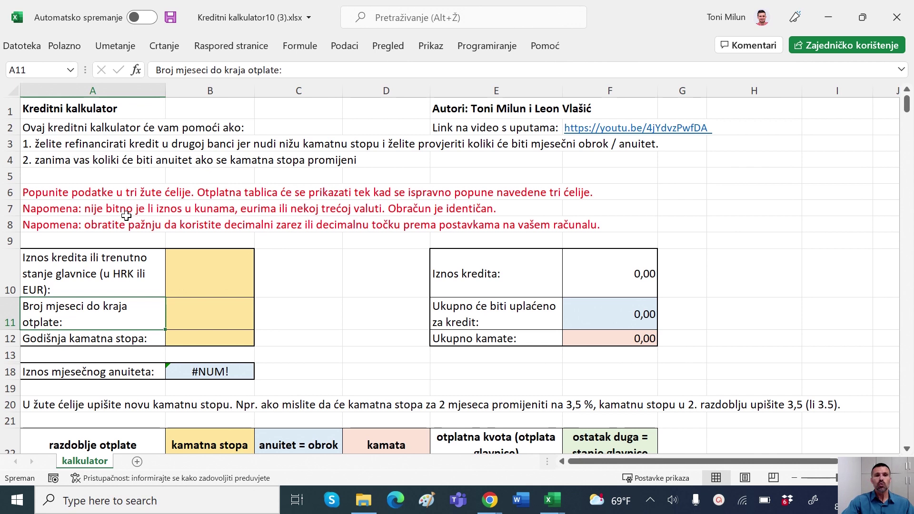
click(213, 277)
click(210, 311)
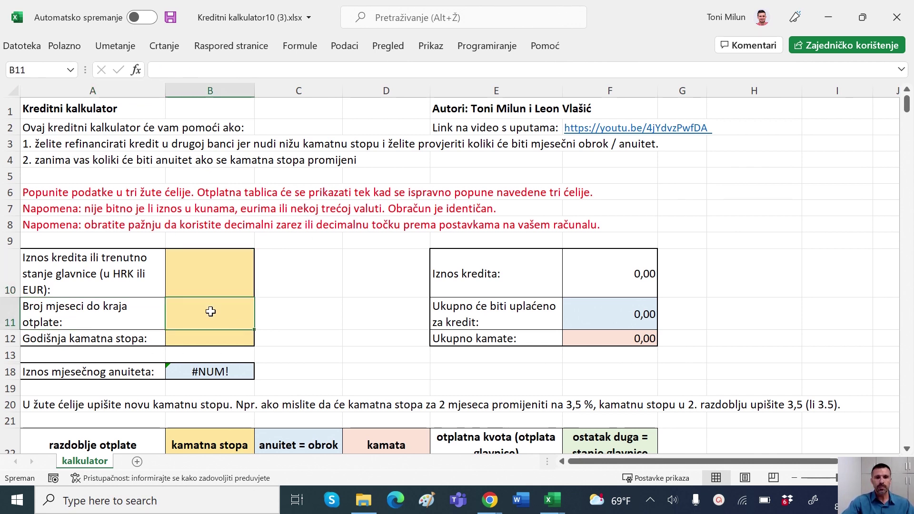
click(210, 338)
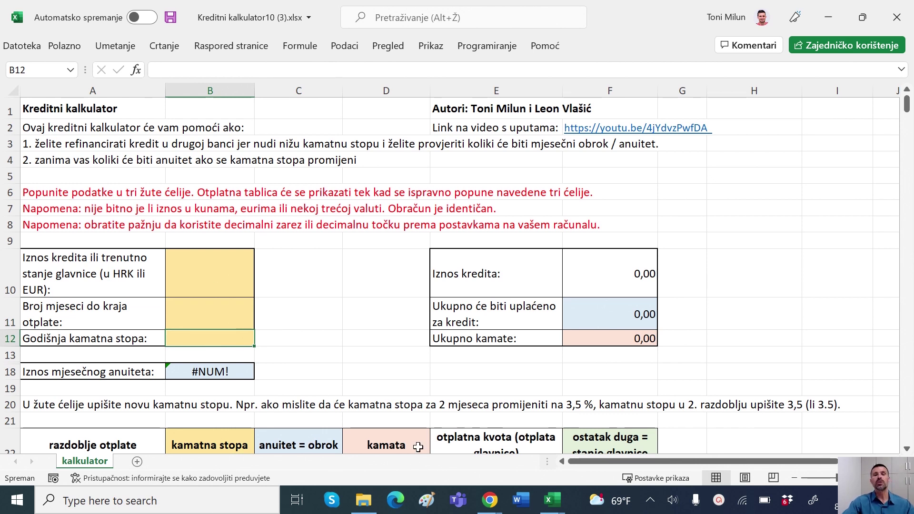
Step: Switch to the Primjer kreditnog izvještaja.xlsx workbook and review the loan details above the repayment table
mouse_move(554, 502)
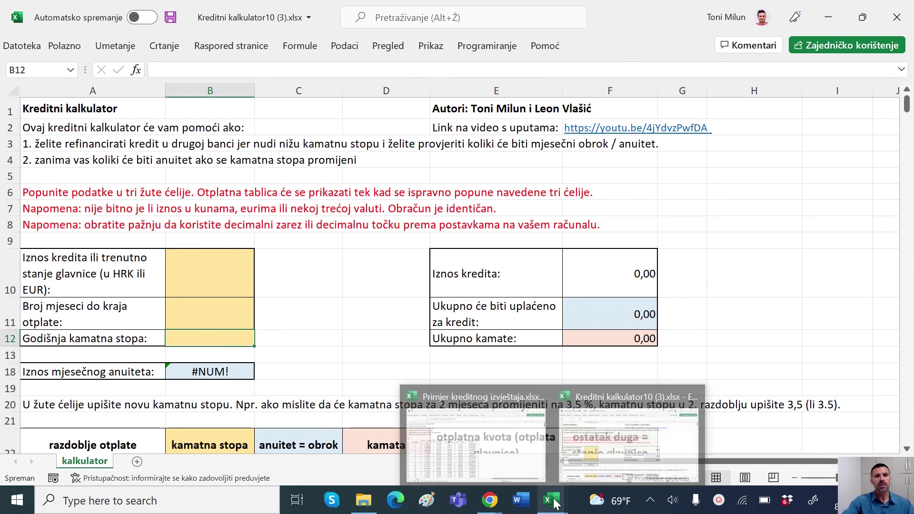
click(515, 460)
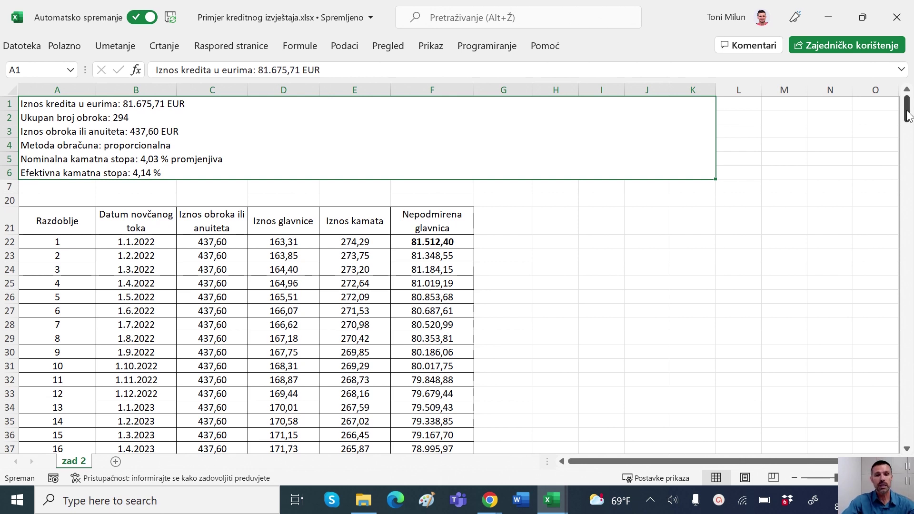
mouse_move(906, 115)
mouse_down()
mouse_move(905, 288)
mouse_move(911, 112)
mouse_up()
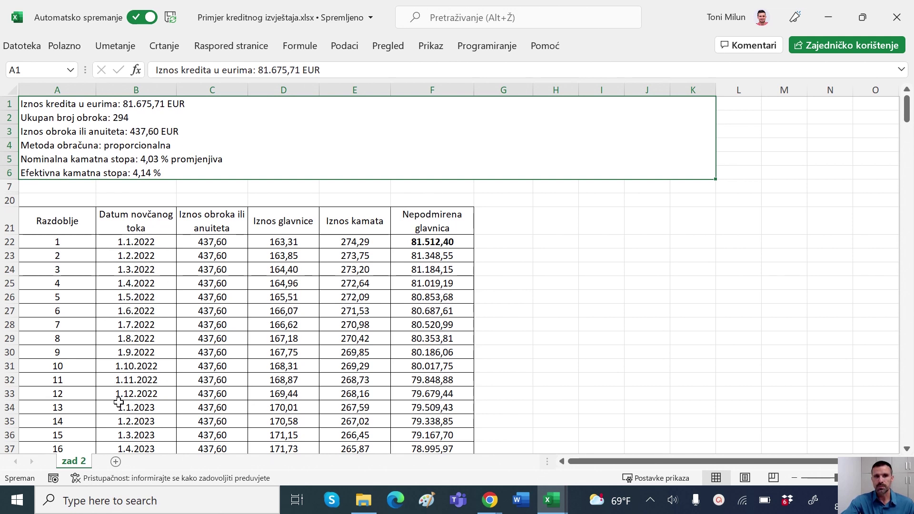
Step: Examine the "Iznos obroka ili anuiteta" column of the repayment table from its header through period 7
click(226, 229)
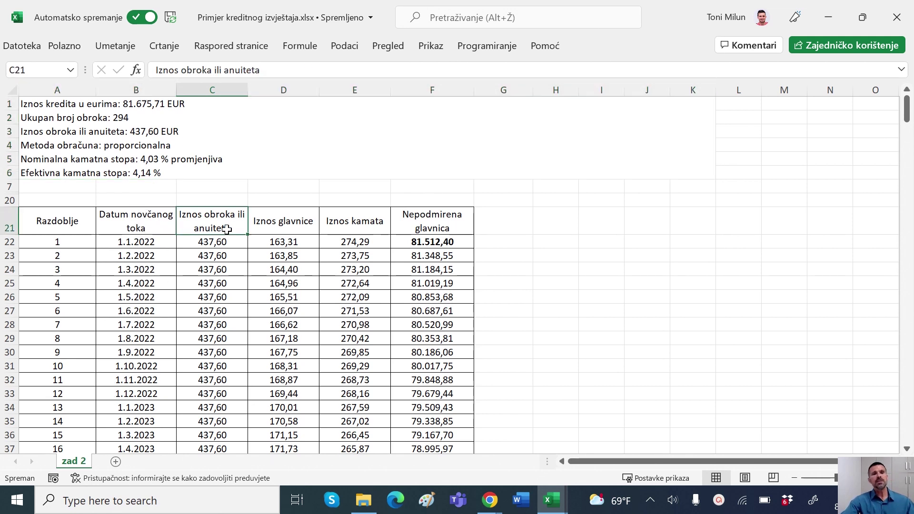
click(227, 242)
click(229, 253)
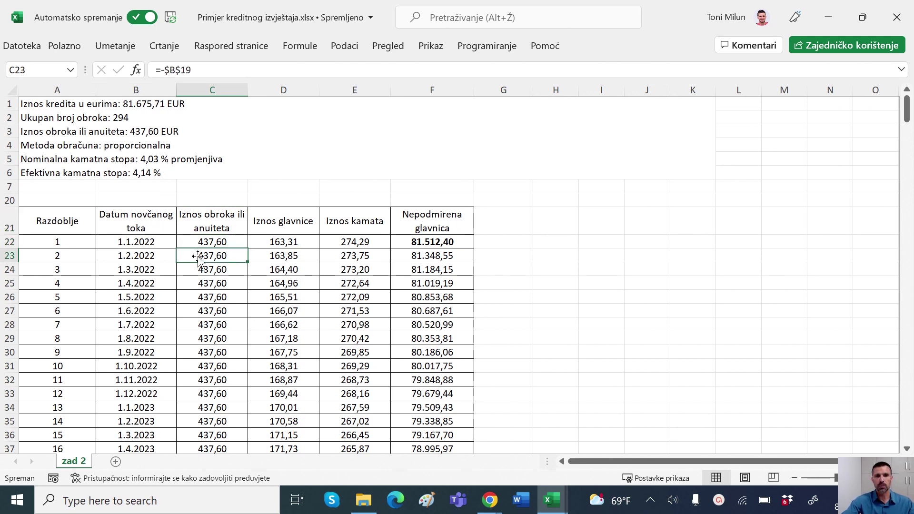
click(215, 271)
key(Down)
key(Down)
key(Down)
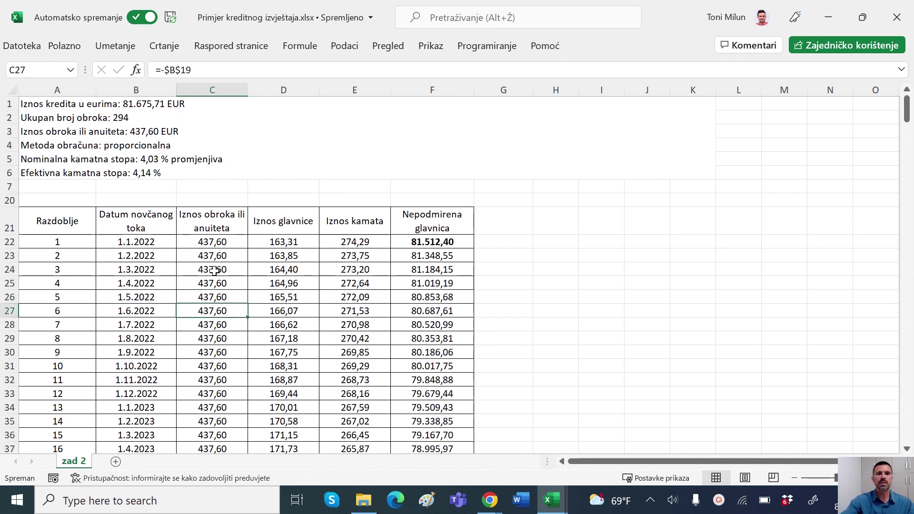
key(Down)
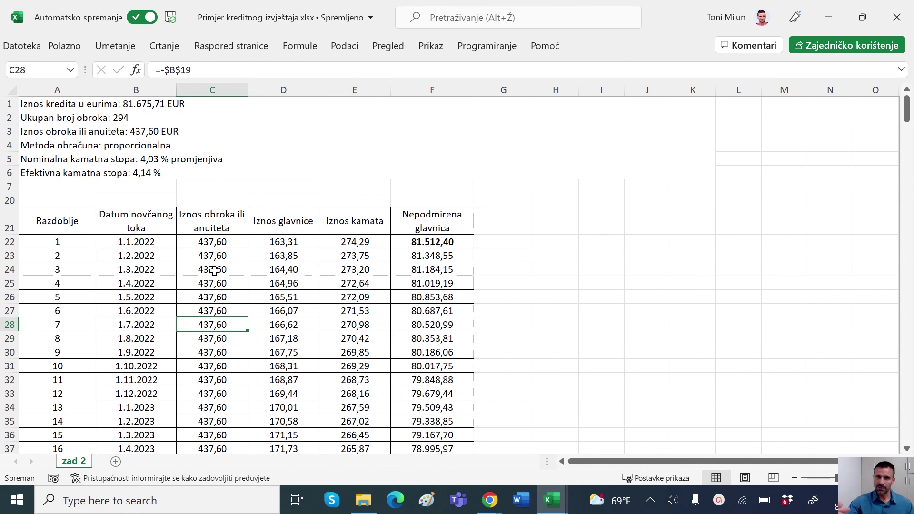
Step: Examine the principal portion, instalment and outstanding principal of period 1 in the repayment table
click(289, 229)
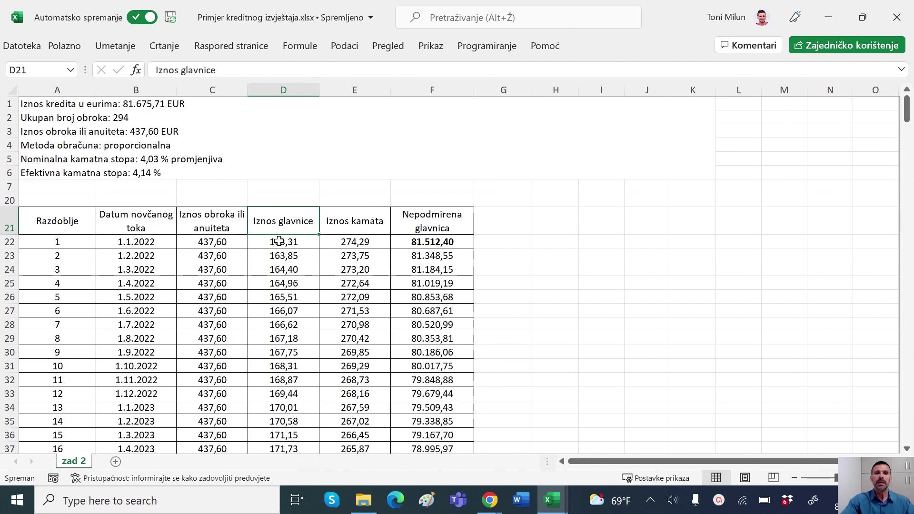
click(282, 242)
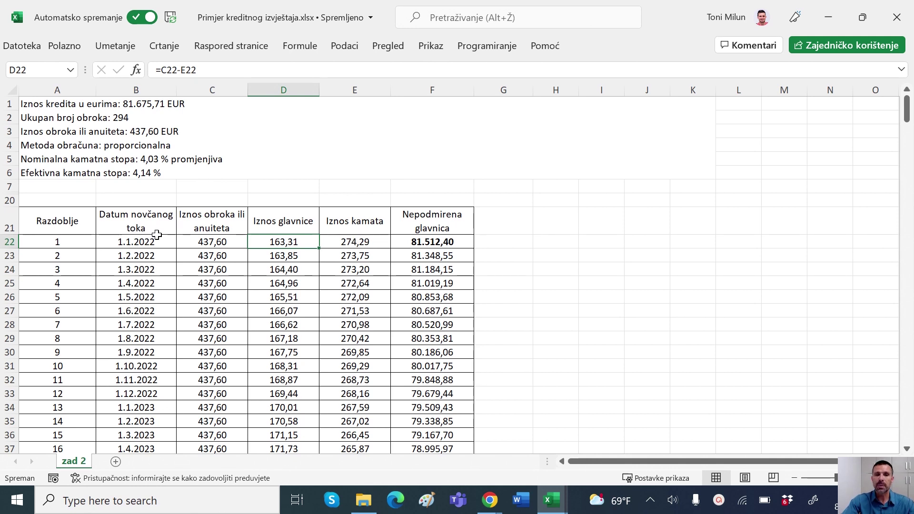
click(217, 242)
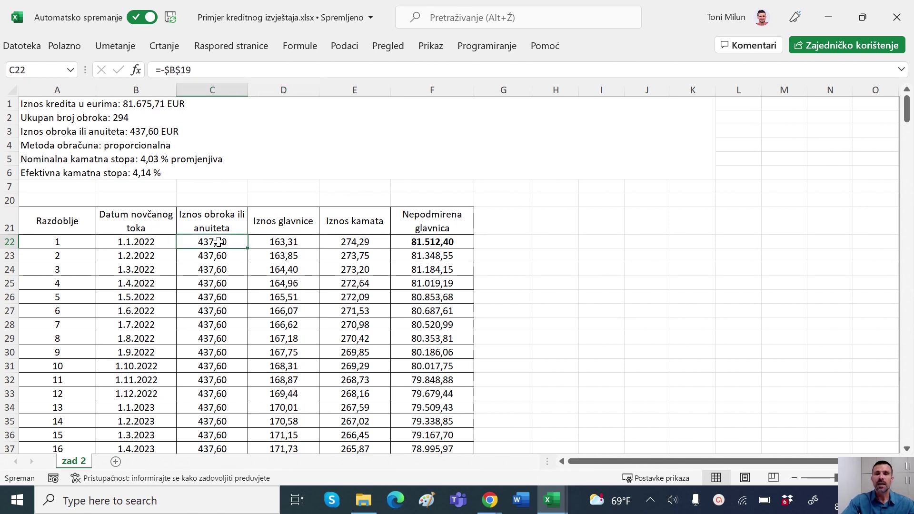
click(439, 243)
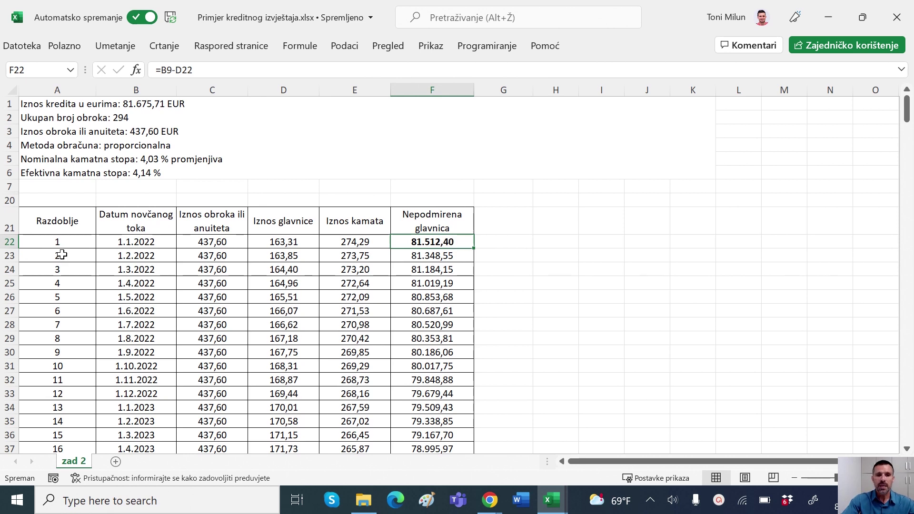
Step: Examine period 2's instalment, principal, interest and outstanding principal, comparing the remaining debt with period 1
click(217, 258)
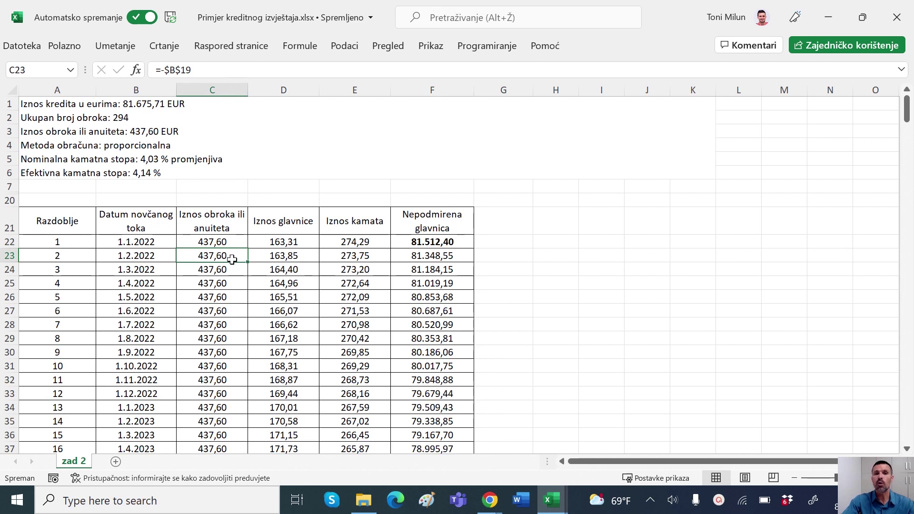
click(290, 260)
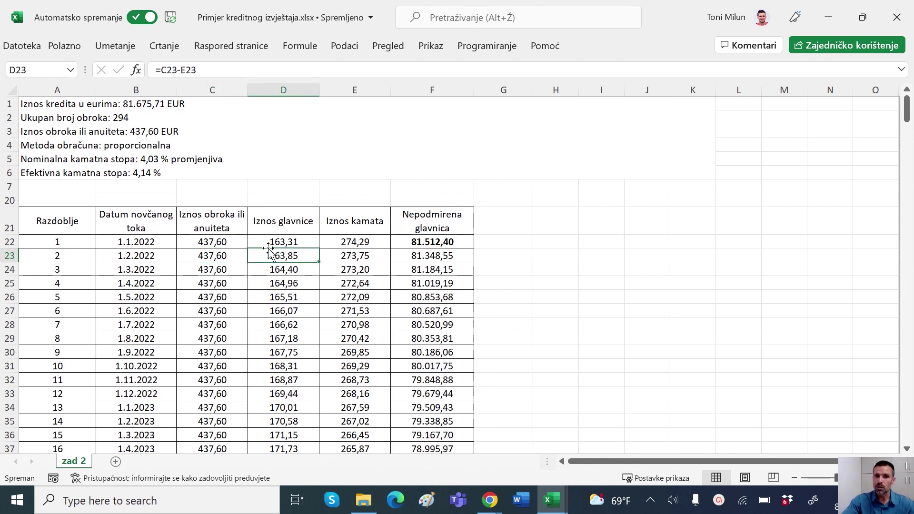
click(344, 255)
click(417, 257)
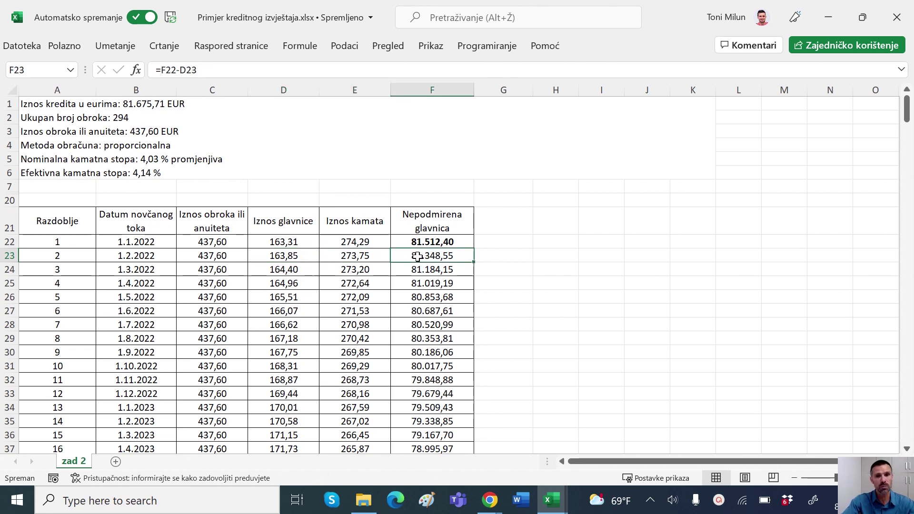
click(441, 239)
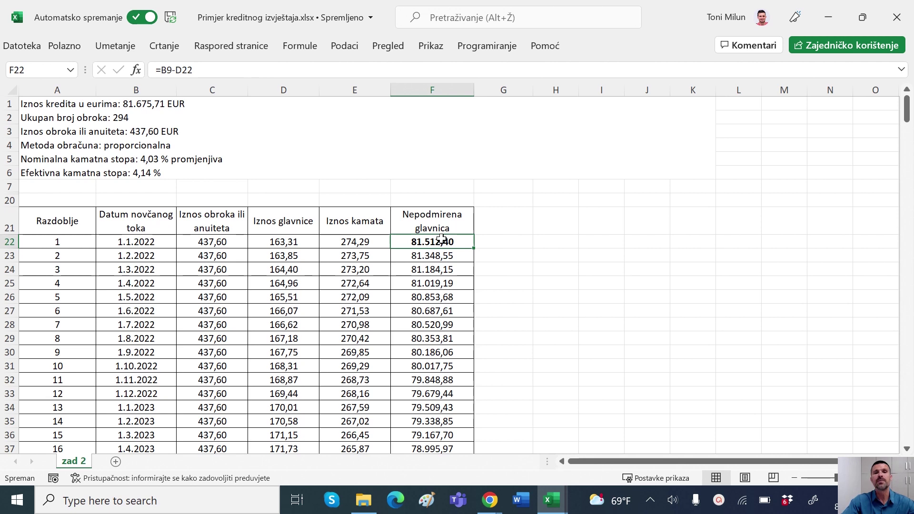
click(296, 256)
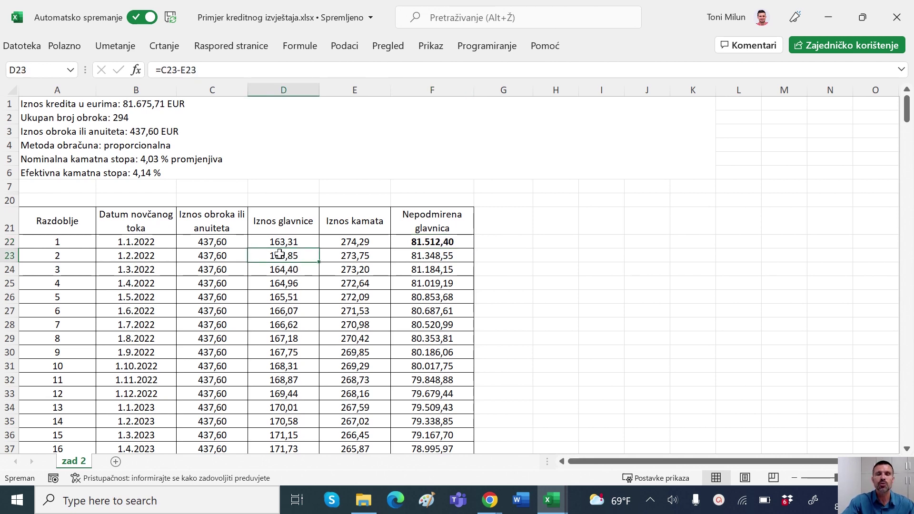
click(455, 256)
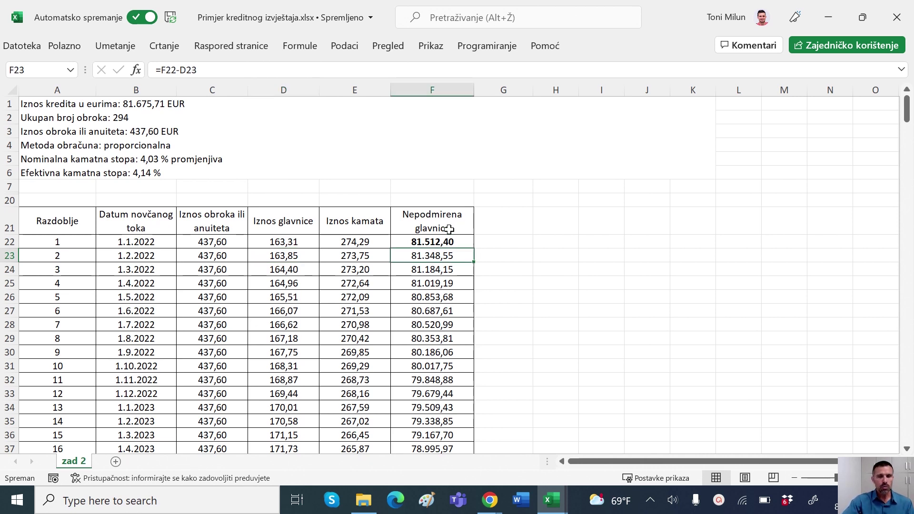
click(453, 241)
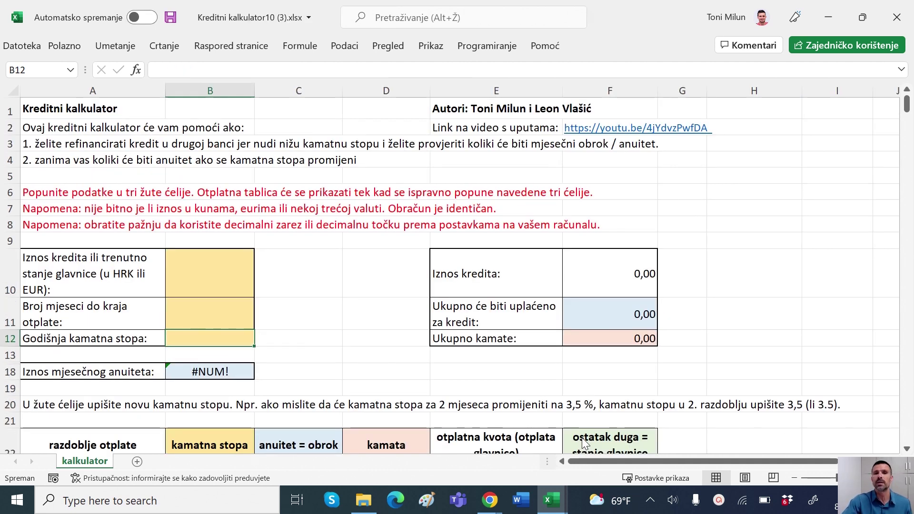
Step: Look up the loan amount in Primjer kreditnog izvještaja.xlsx and enter 81.675,71 in cell B10 of Kreditni kalkulator10 (3).xlsx
click(200, 267)
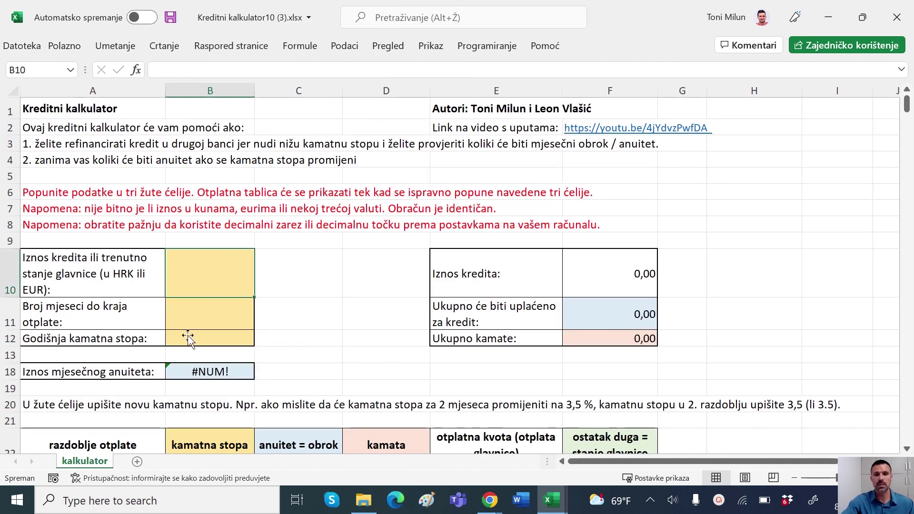
mouse_move(553, 507)
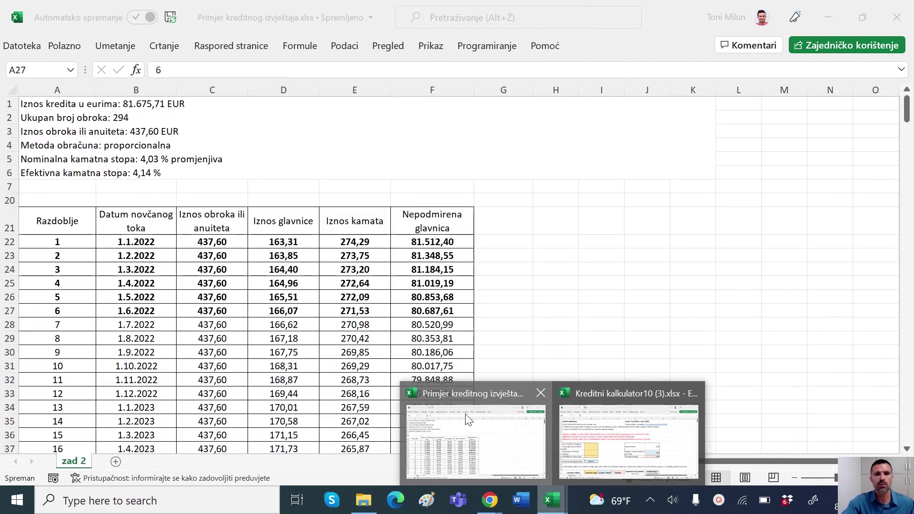
click(469, 418)
click(261, 155)
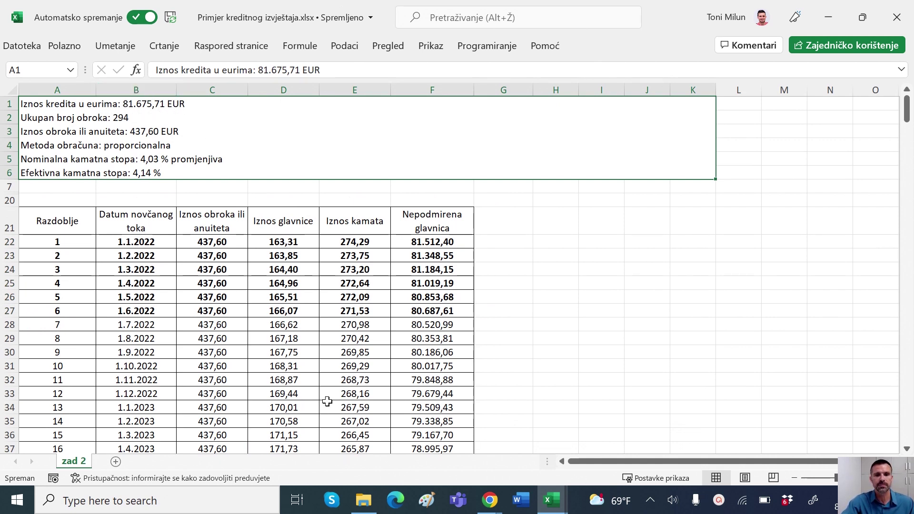
mouse_move(552, 500)
click(618, 449)
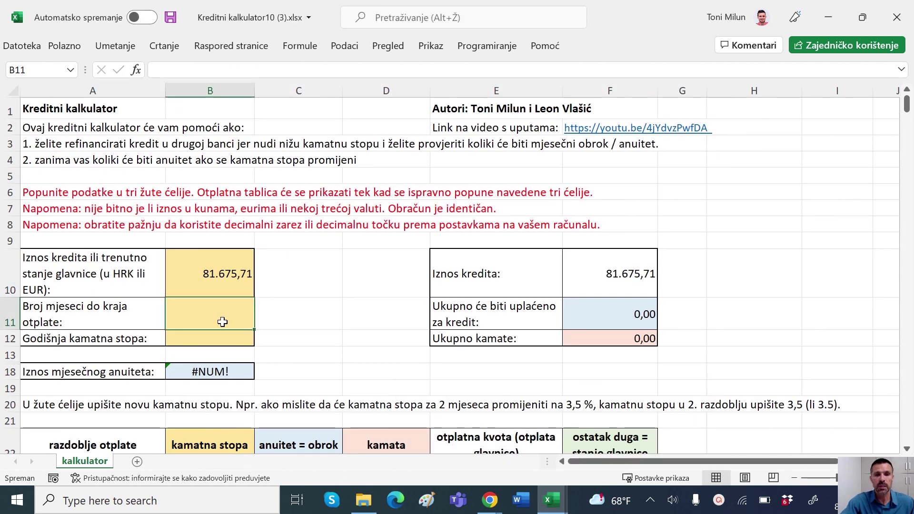
Step: Set the number of months until the end of repayment to 294 and the annual interest rate to 4,03%
text(294)
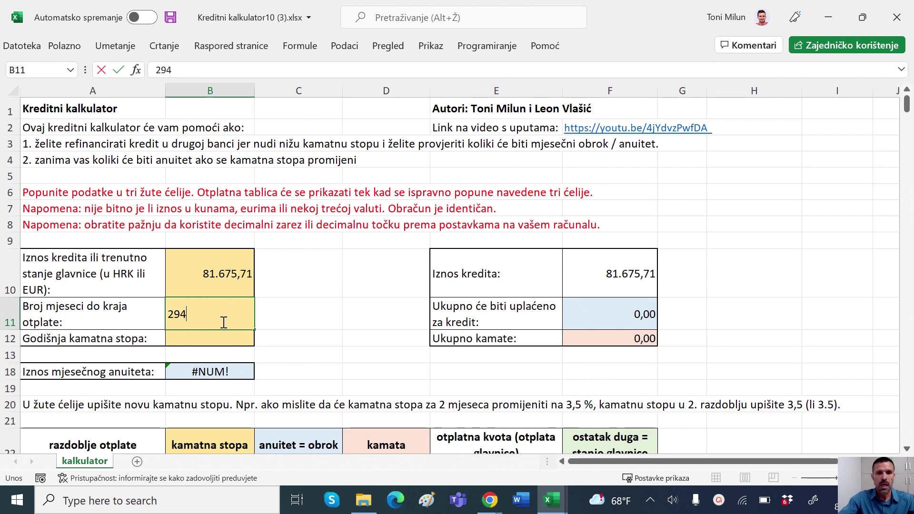
key(Return)
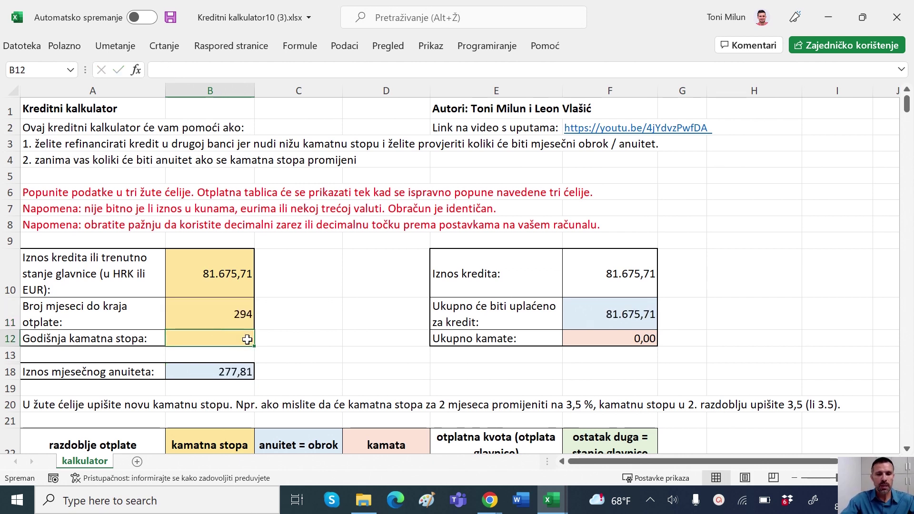
text(4,03)
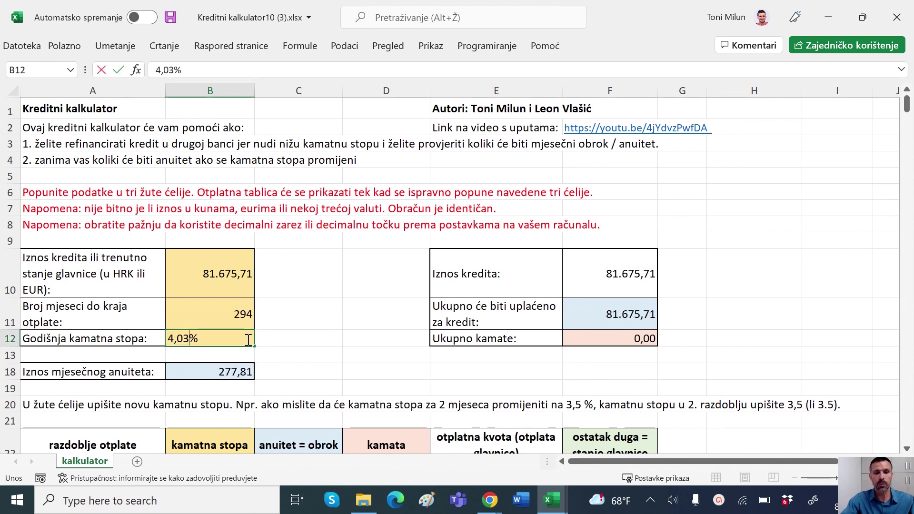
key(Return)
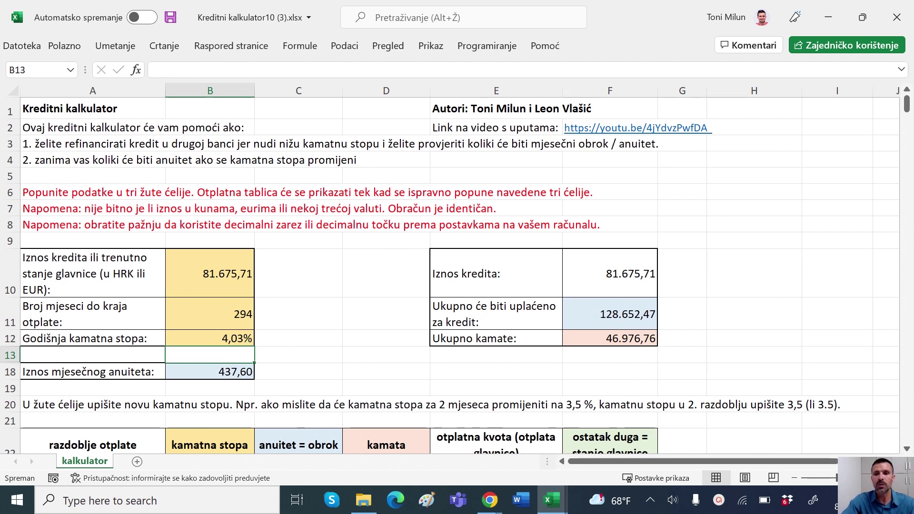
scroll(906, 450, down, 2)
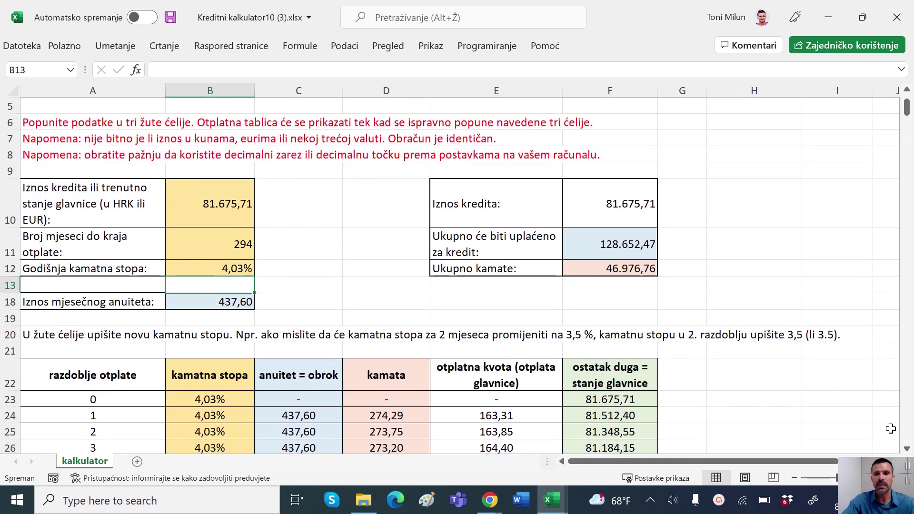
Step: Compare the calculator's repayment table with the repayment table in Primjer kreditnog izvještaja.xlsx
scroll(907, 449, down, 2)
scroll(906, 449, down, 2)
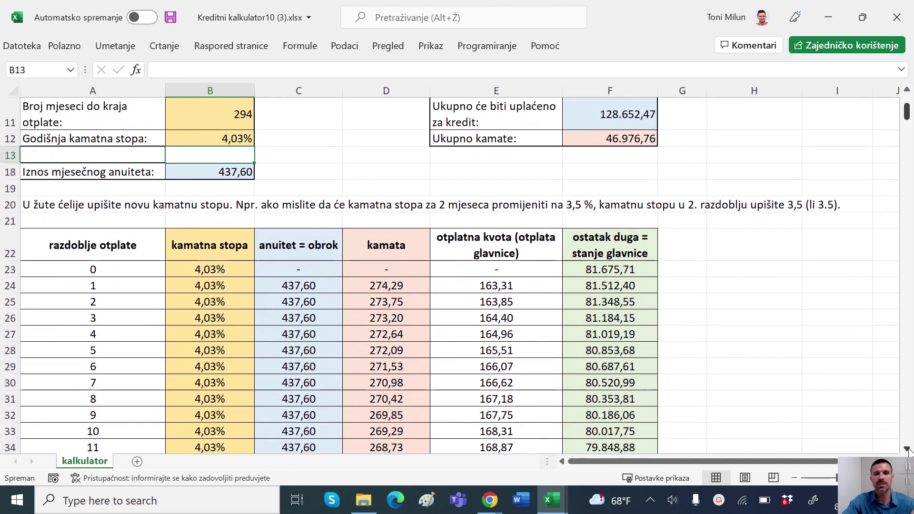
click(552, 500)
click(498, 459)
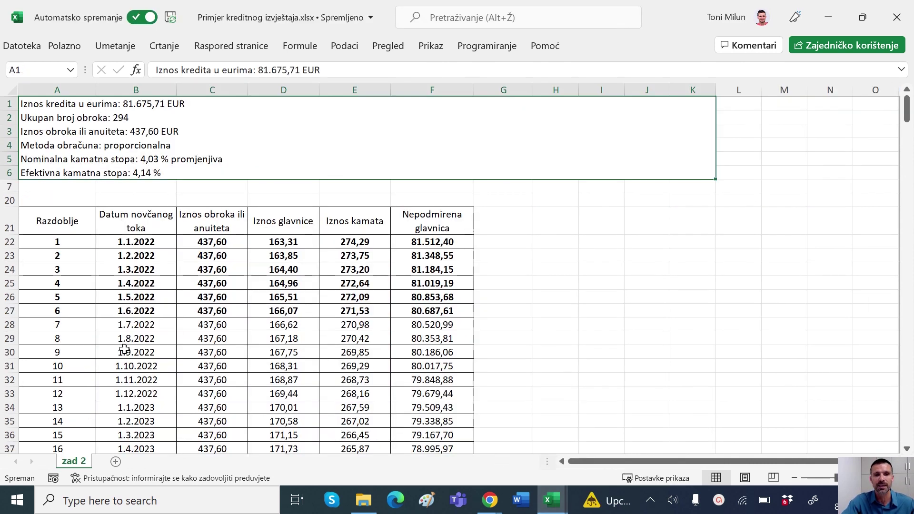
click(682, 283)
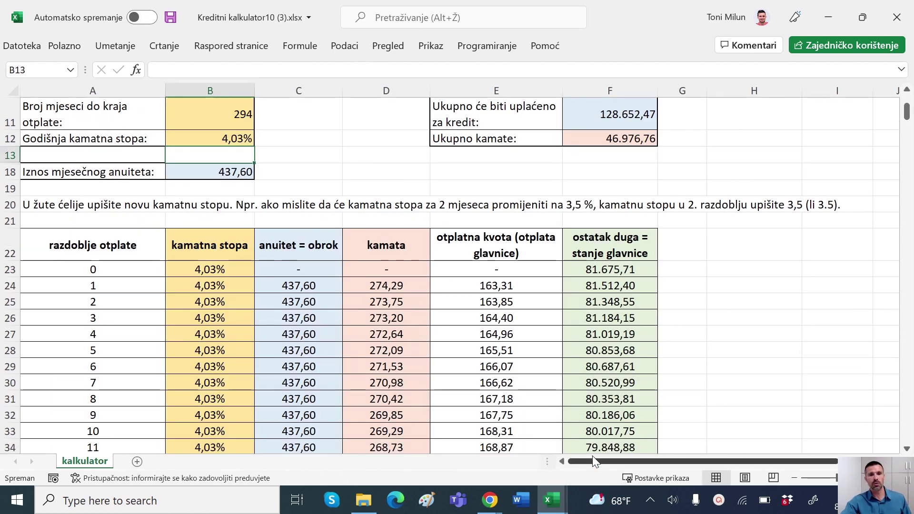
Step: Compare the outstanding principal after period 6 in Primjer kreditnog izvještaja.xlsx with the remaining debt in Kreditni kalkulator10 (3).xlsx
mouse_move(551, 500)
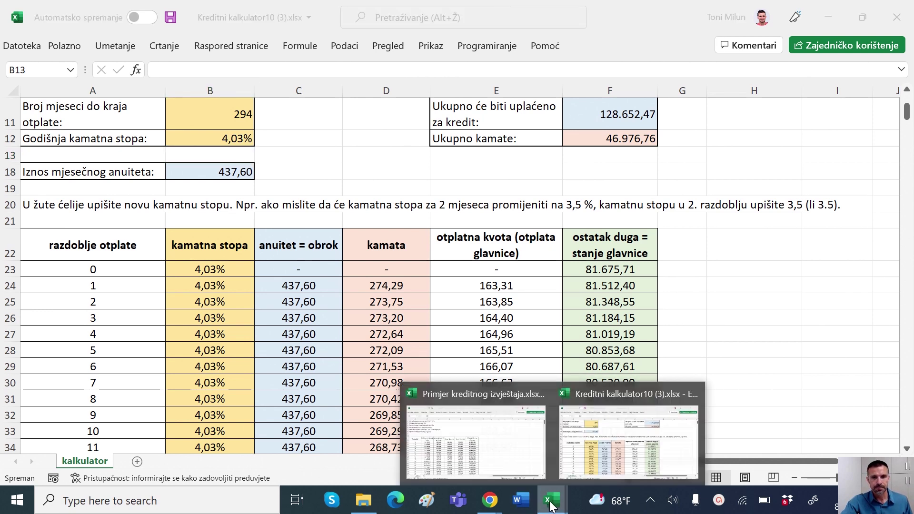
click(507, 464)
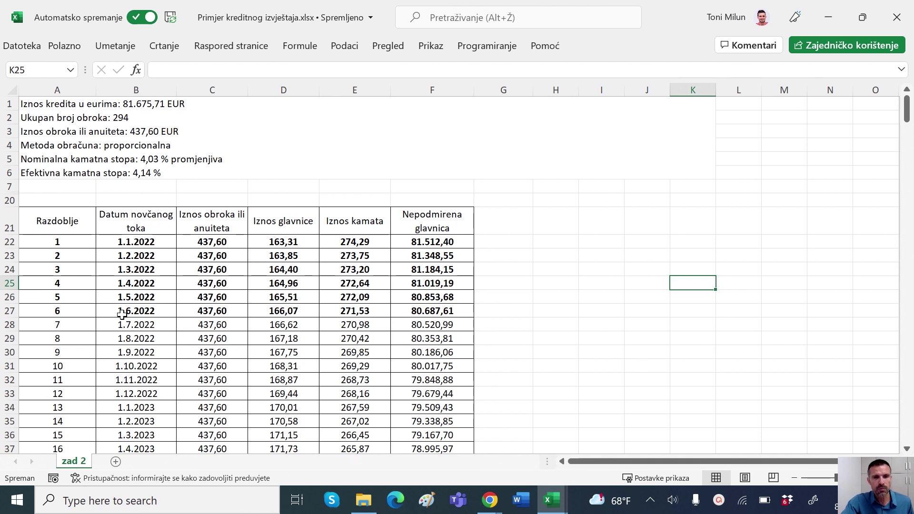
click(455, 309)
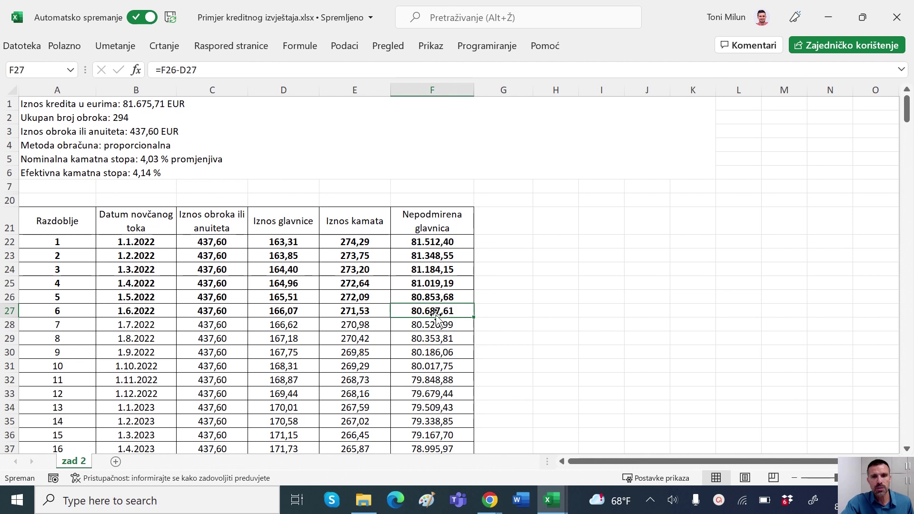
click(551, 499)
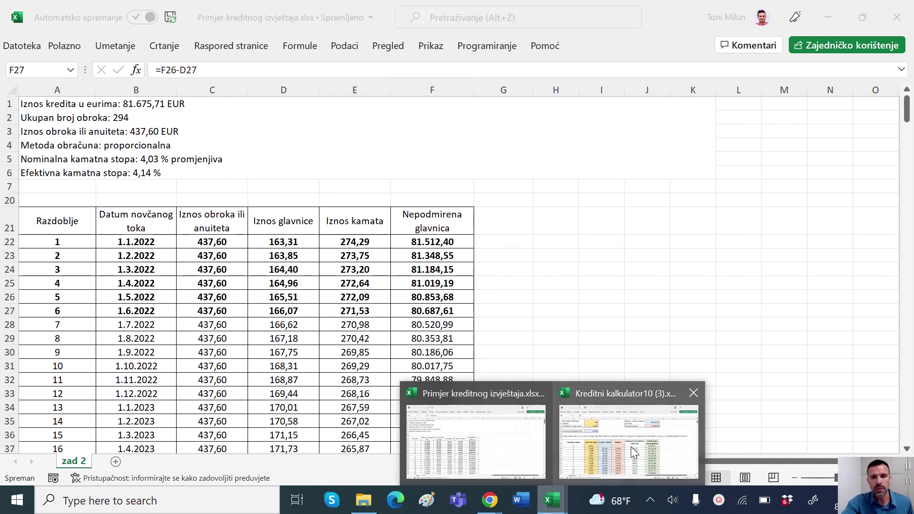
click(630, 447)
click(618, 365)
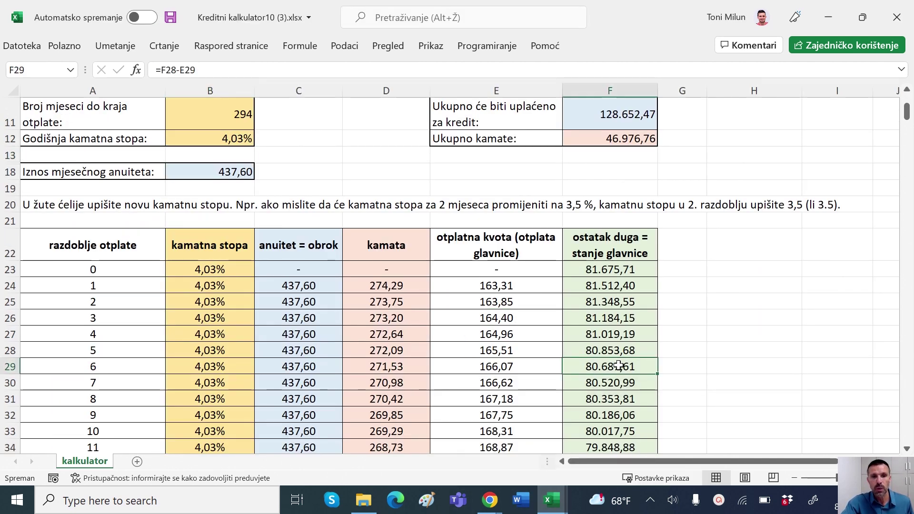
Step: Set the interest rate for period 7 in the repayment table to 4,63% and check that period's instalment
click(92, 383)
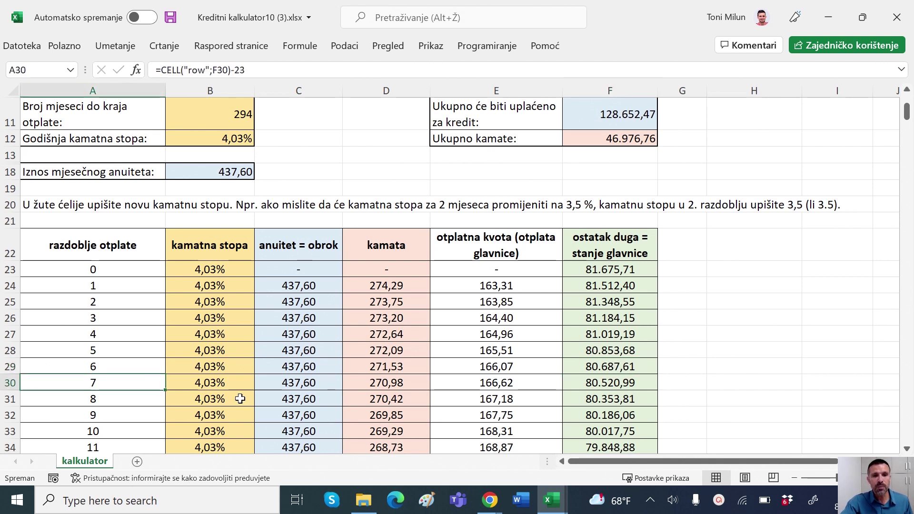
click(222, 384)
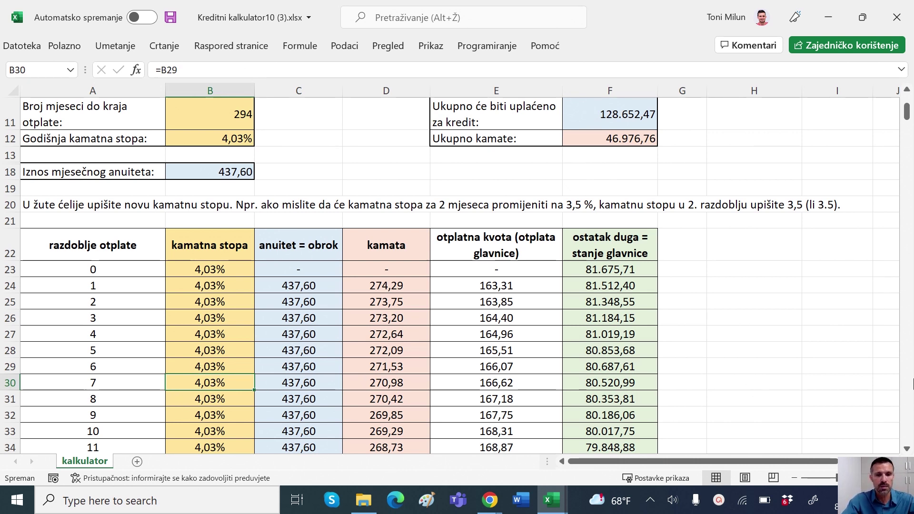
key(F2)
text(4,63)
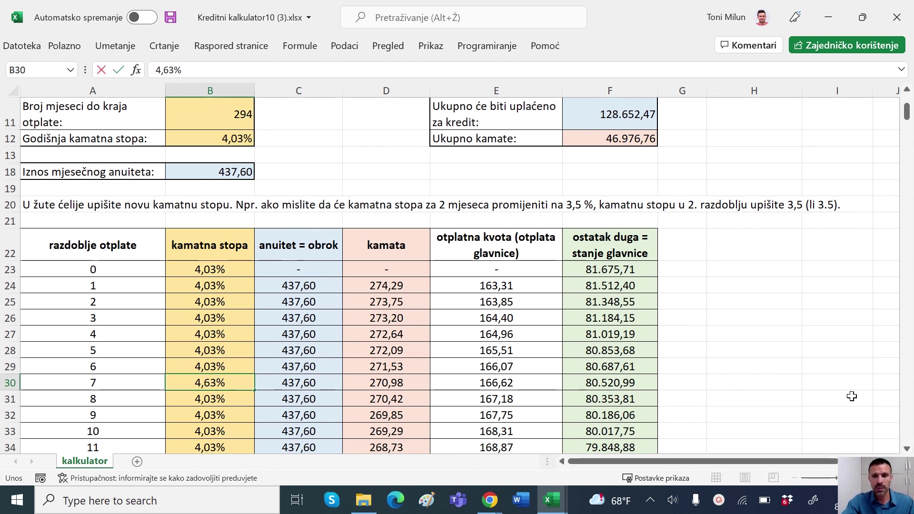
key(Return)
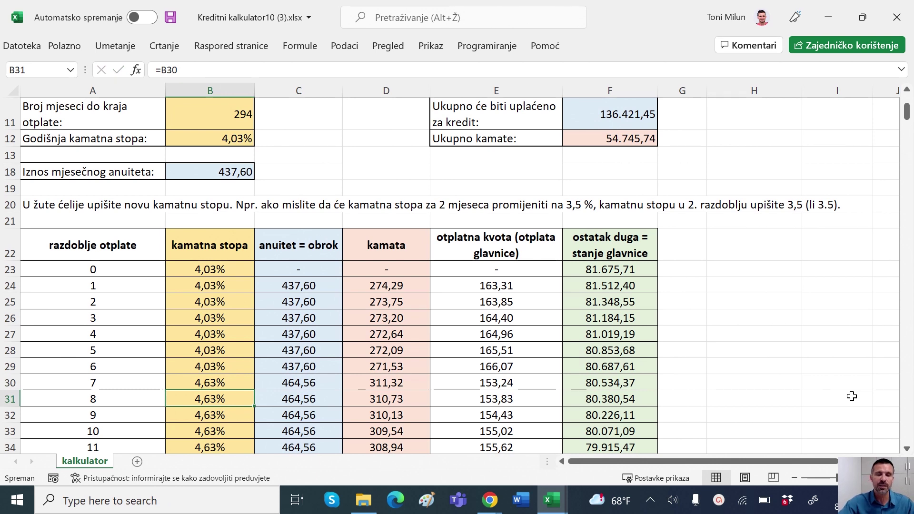
click(309, 382)
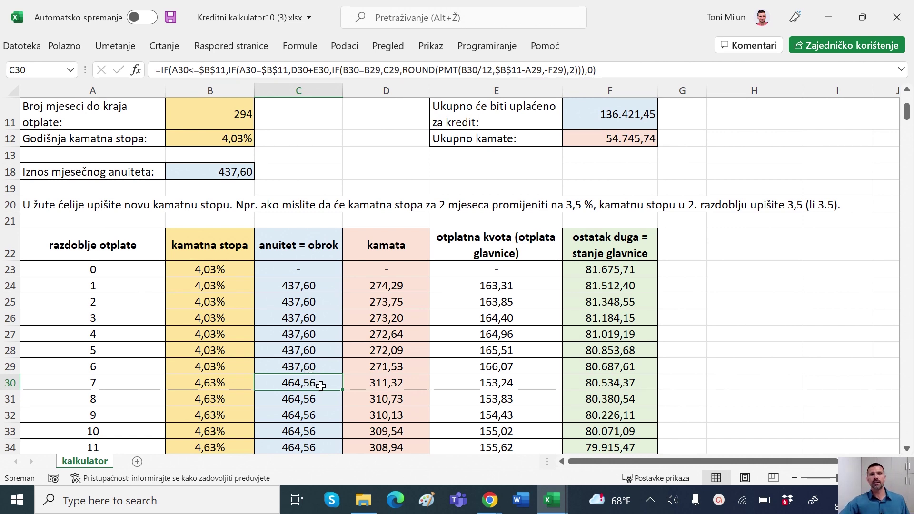
Step: Set the interest rate for period 13 in the repayment table to 5,1%
click(907, 450)
click(906, 450)
click(907, 450)
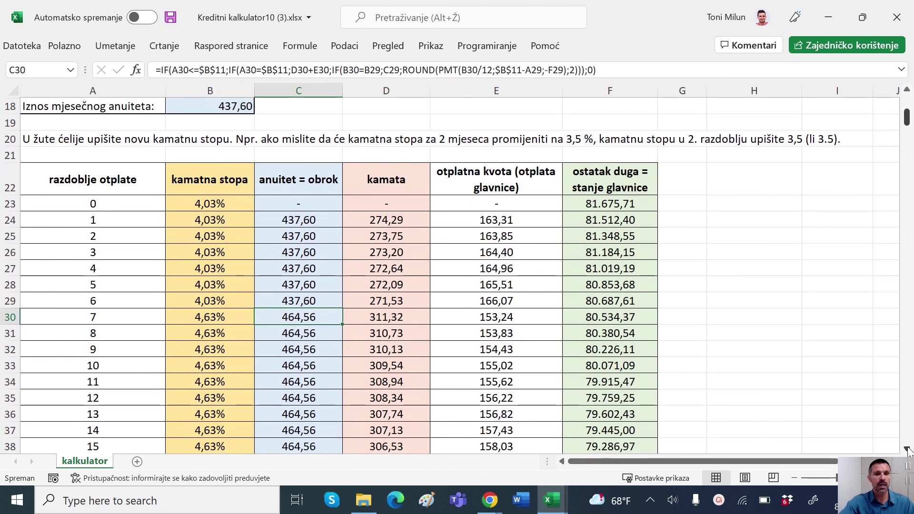
click(906, 450)
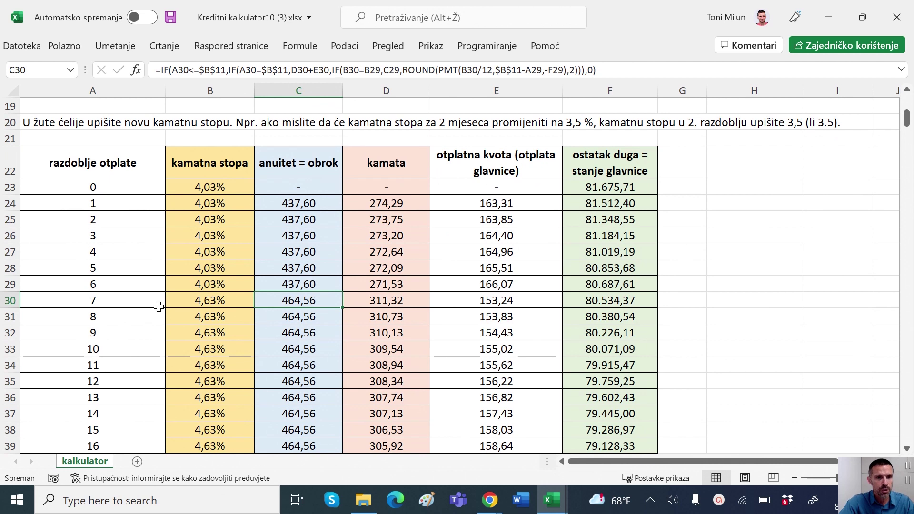
click(214, 400)
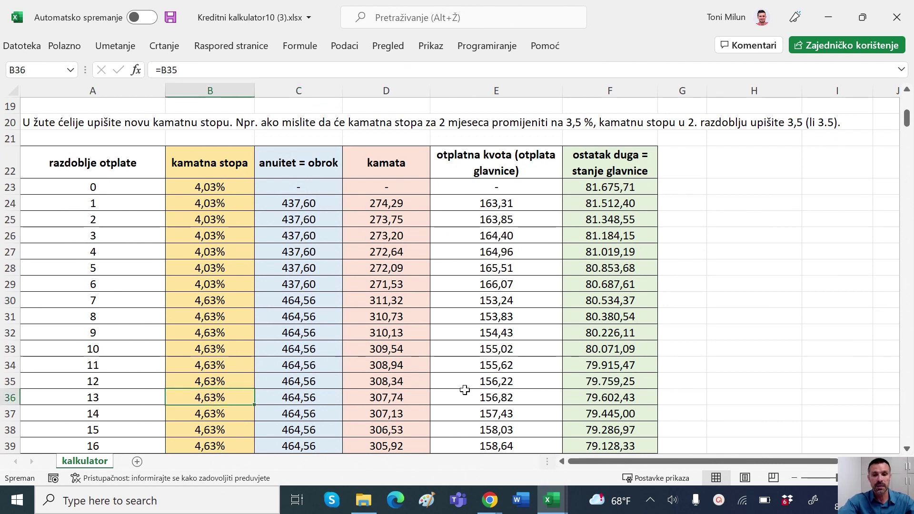
text(5,1)
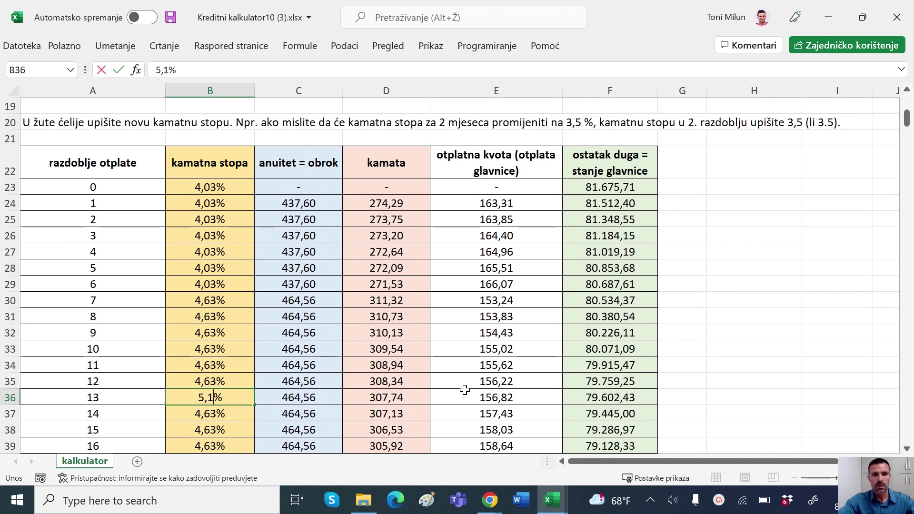
key(Return)
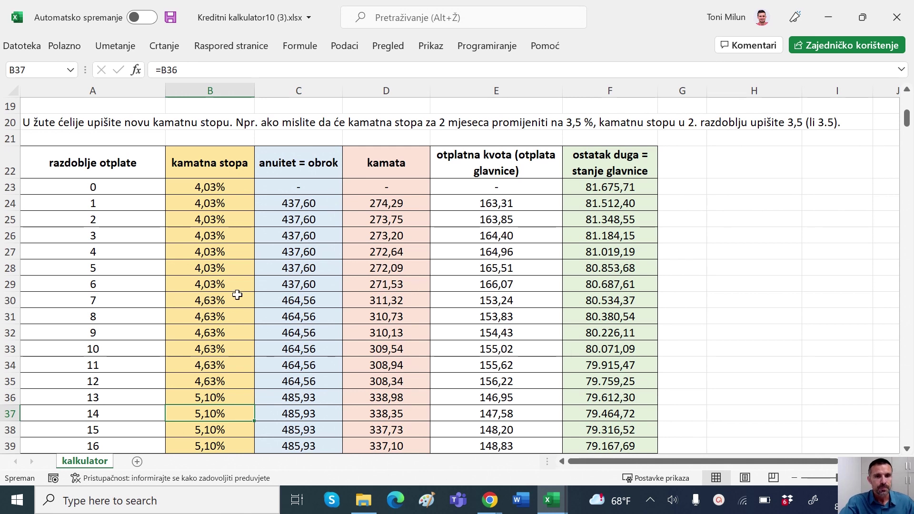
Step: Fill period 6's interest rate formula down the rest of the rate column, and set period 7's rate to 3,2%
click(210, 284)
double_click(255, 292)
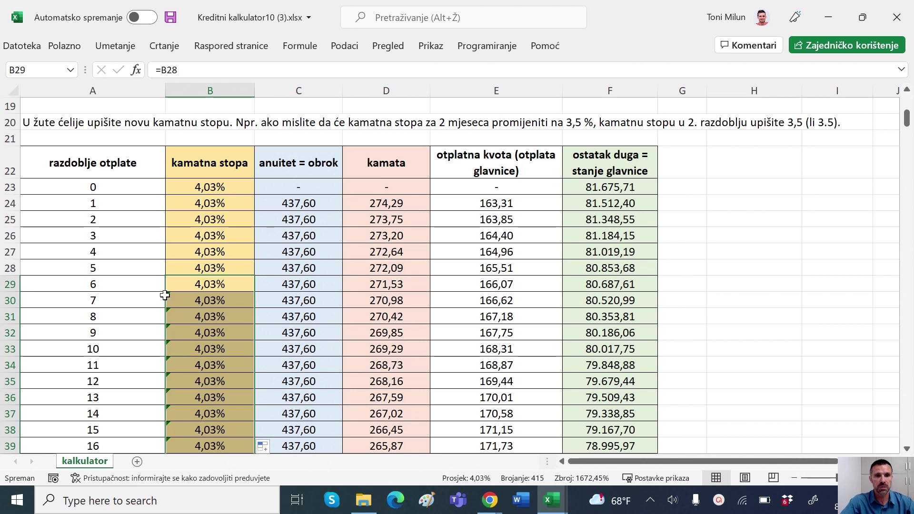
click(218, 303)
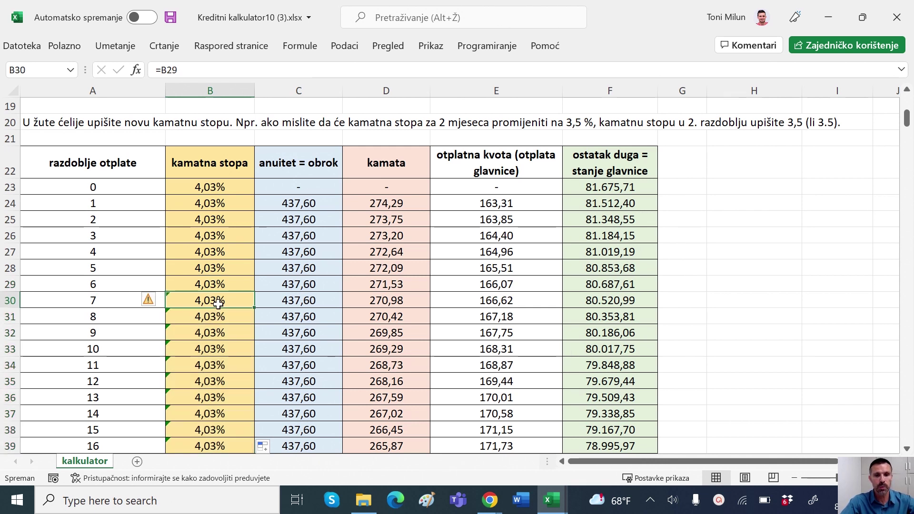
text(3,4)
key(BackSpace)
text(2)
key(Return)
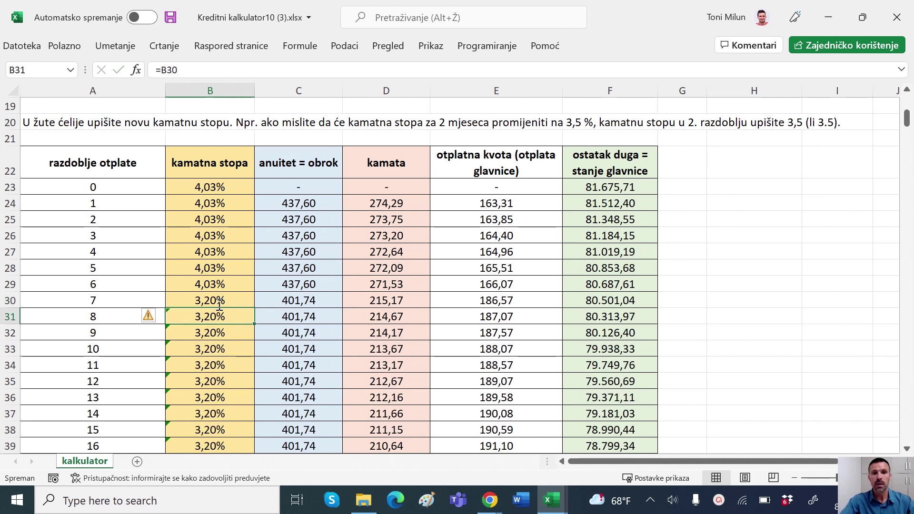
Step: Examine period 7's instalment, the rest of the repayment table, and the loan's total payment and total interest
click(294, 302)
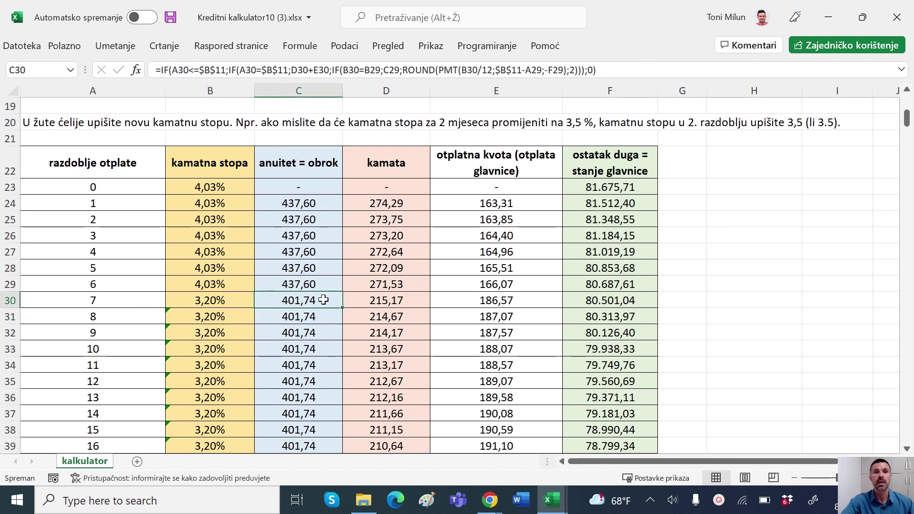
drag(906, 119, 909, 248)
drag(899, 368, 906, 103)
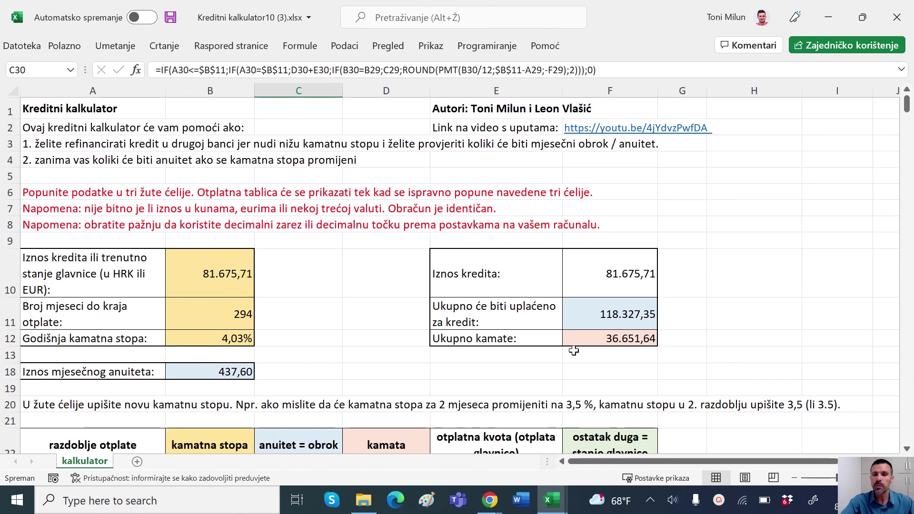